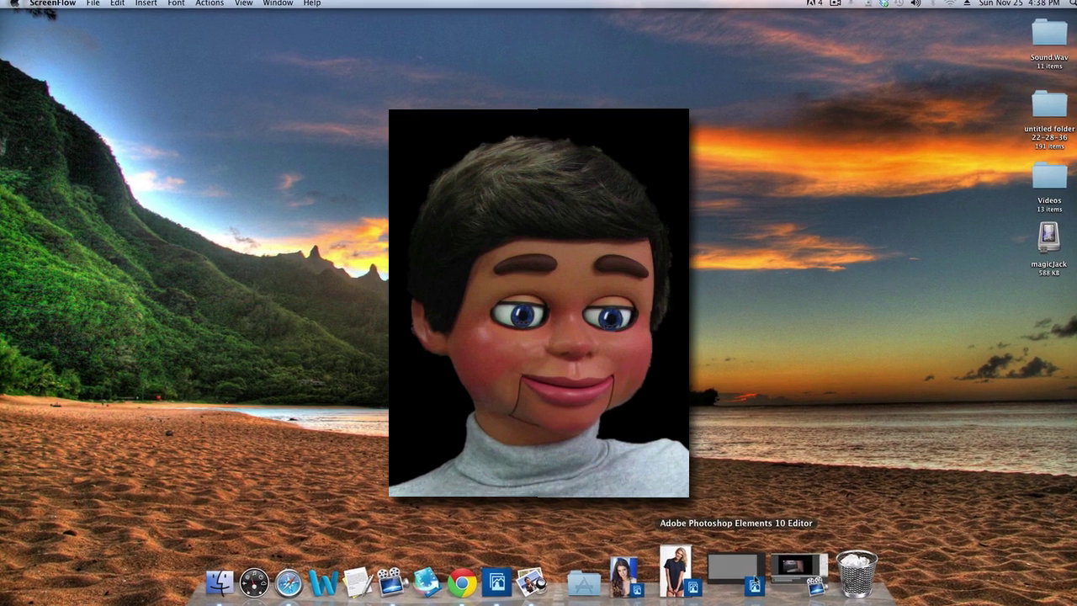
Step: Restore the minimized Photoshop Elements editor from the Dock so tshirt.jpg shows
left_click(762, 578)
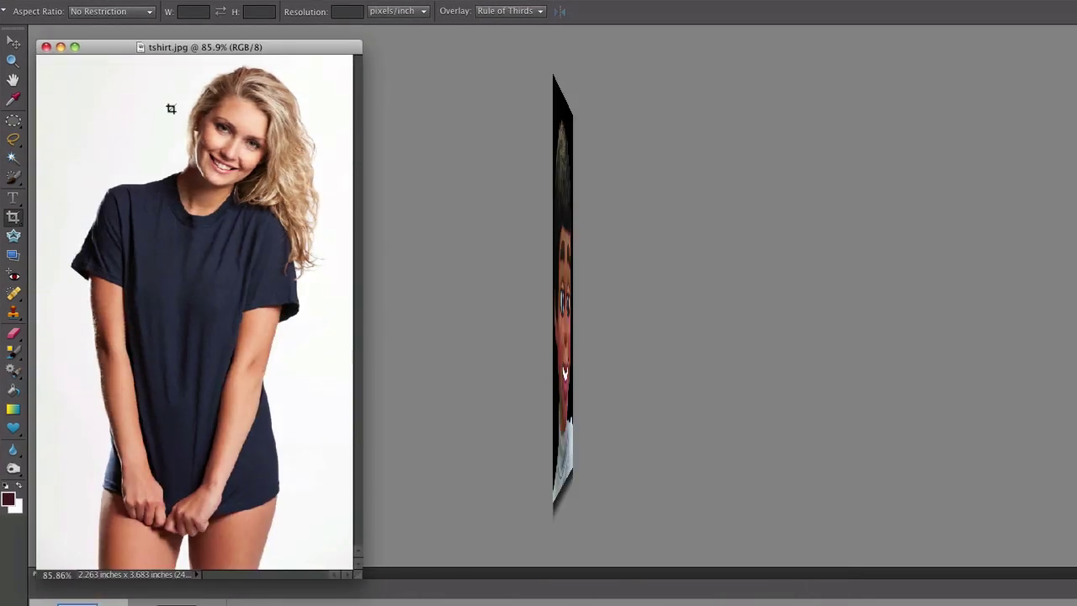
Step: Open Replace Color on tshirt.jpg and sample the navy t-shirt at Fuzziness 112
left_click_drag(214, 51, 684, 47)
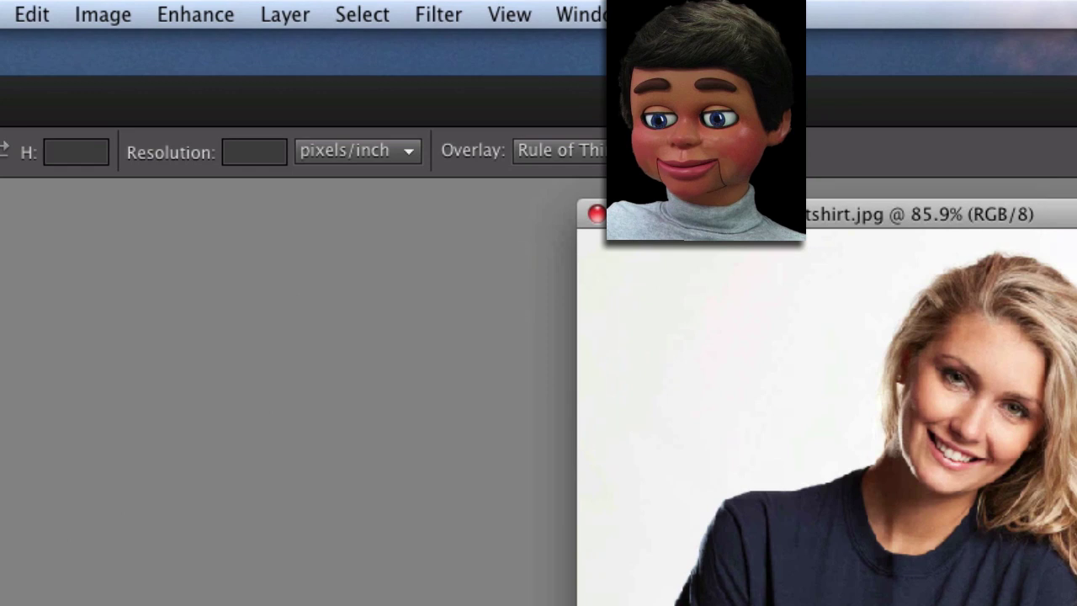
left_click(192, 25)
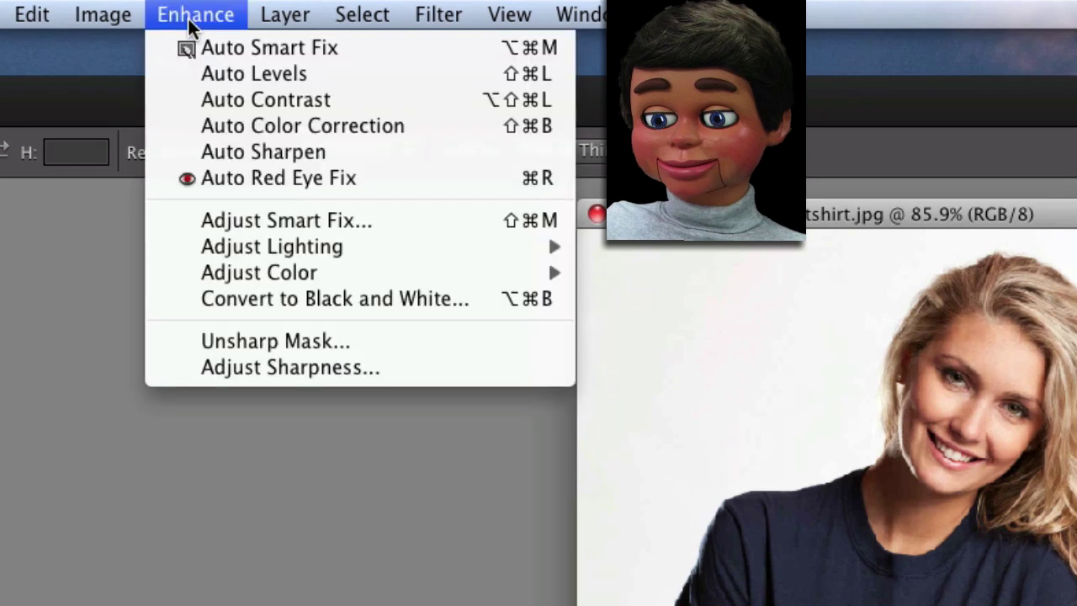
mouse_move(241, 278)
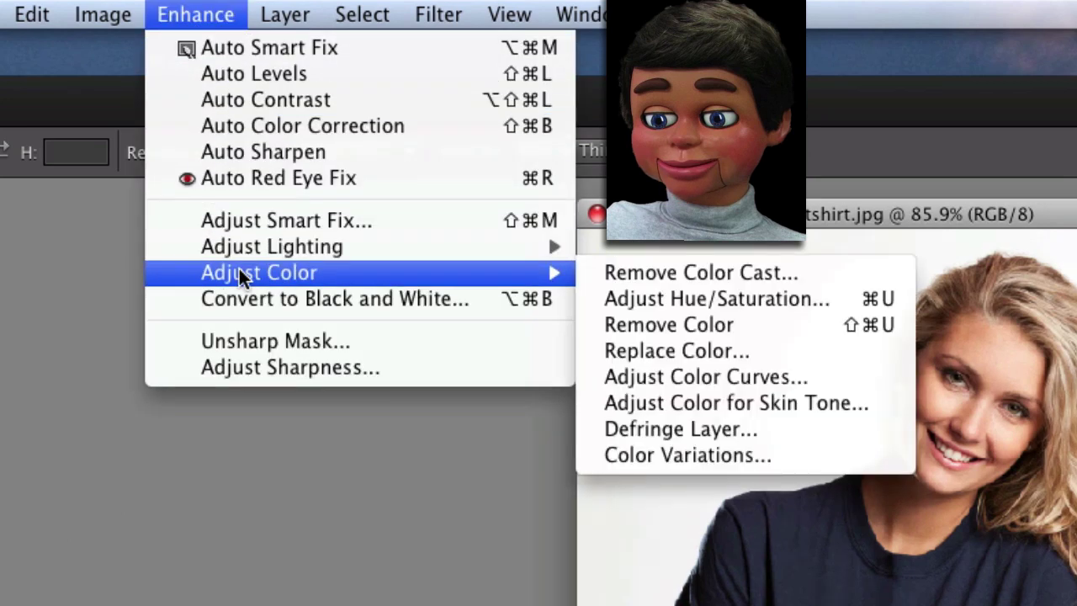
left_click(683, 351)
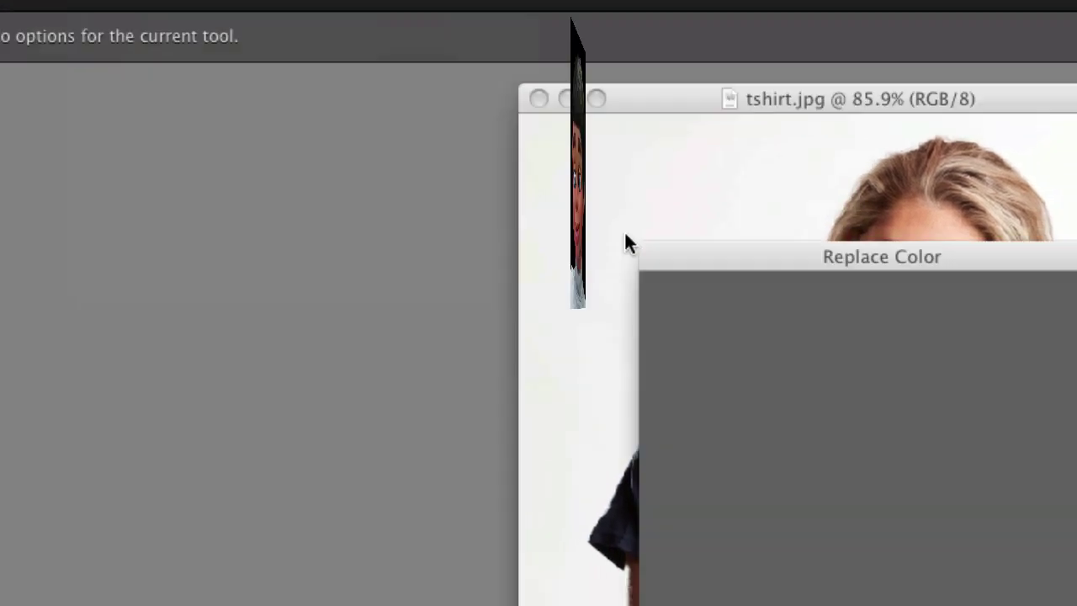
left_click_drag(702, 253, 1073, 4)
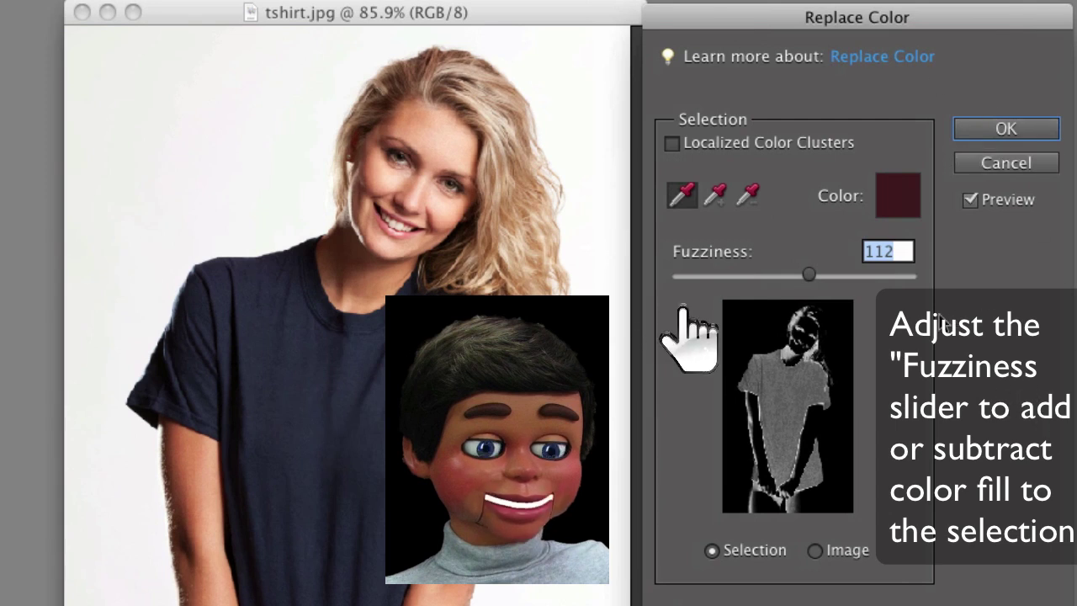
left_click(316, 414)
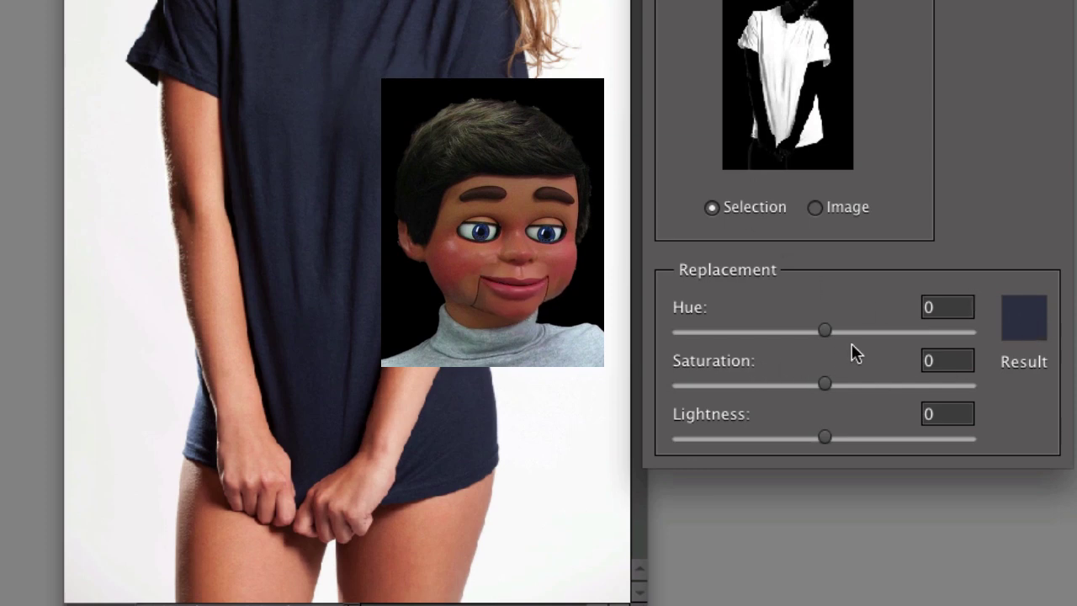
Step: Set the Replace Color result colour to green
left_click(1026, 320)
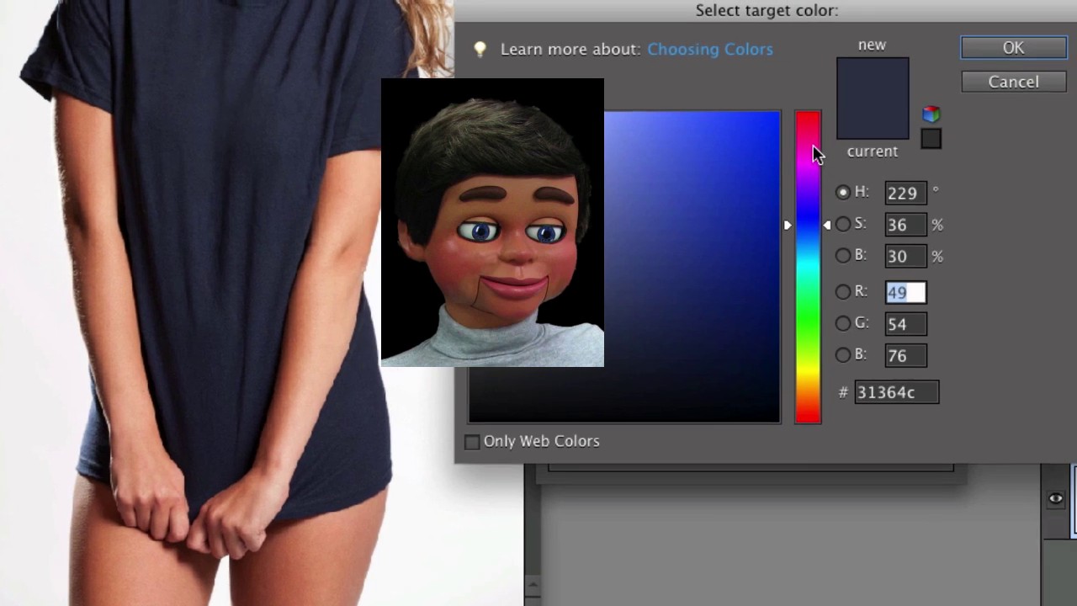
left_click(811, 335)
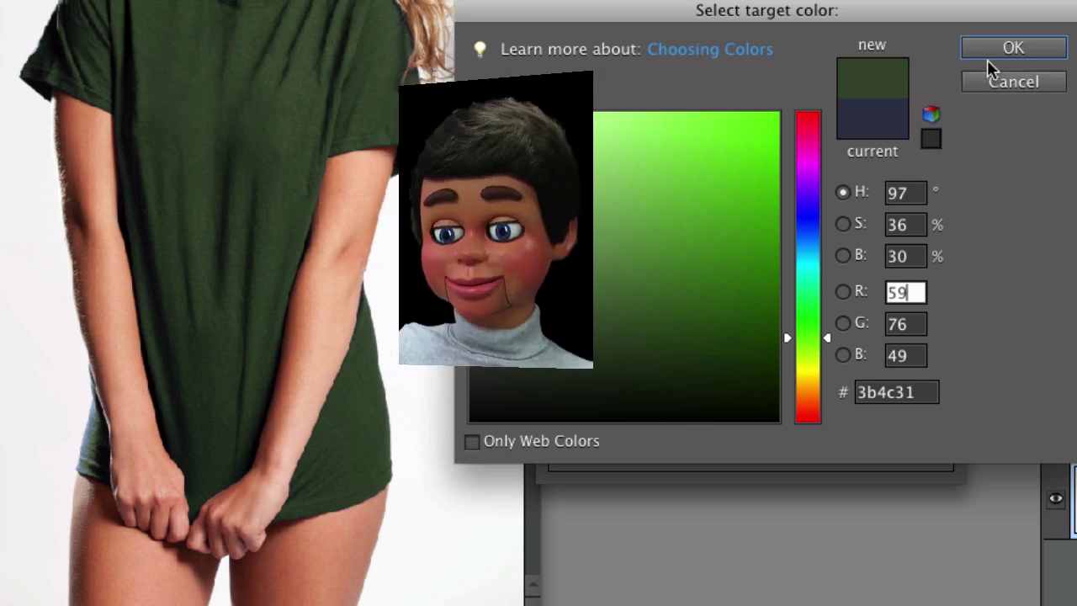
left_click(1010, 48)
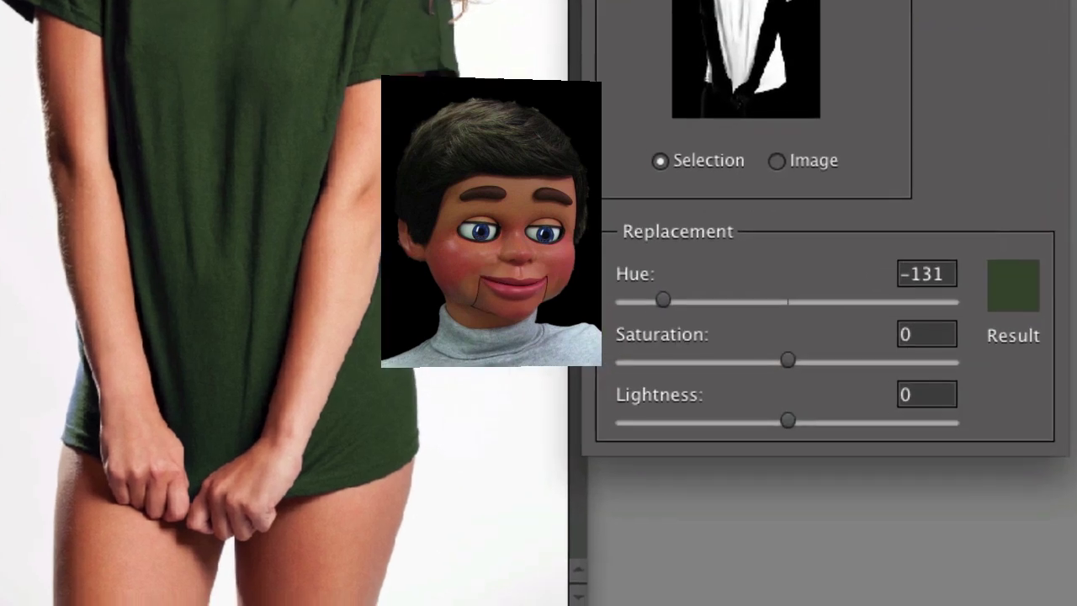
Step: Set Saturation +11 and Lightness -13, then move Hue to +158, turning the shirt brown
type("11")
key("Tab")
type("-13")
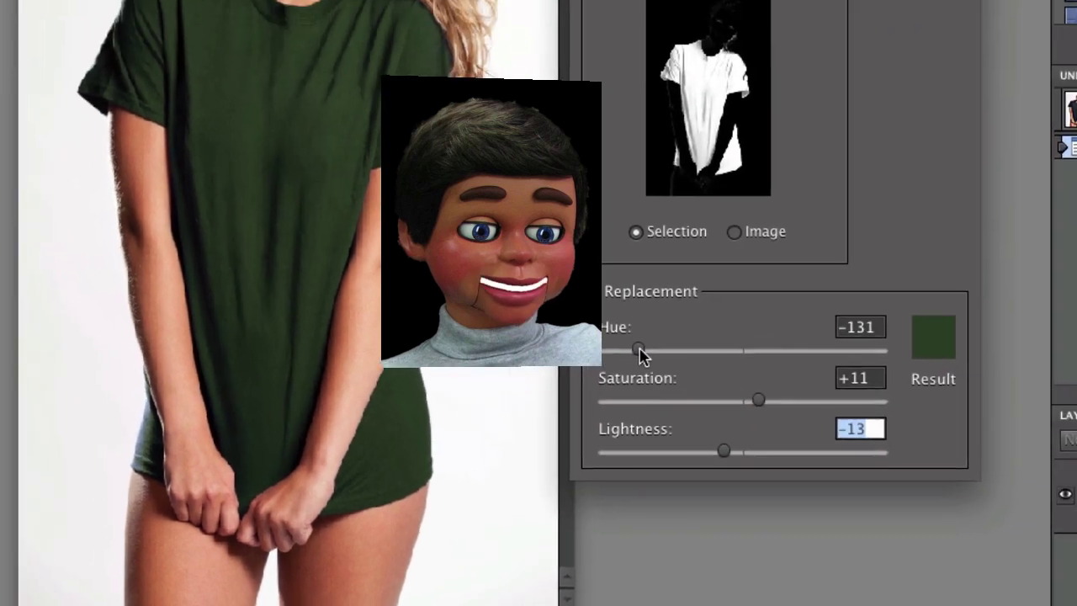
left_click_drag(666, 303, 706, 305)
left_click_drag(645, 430, 703, 430)
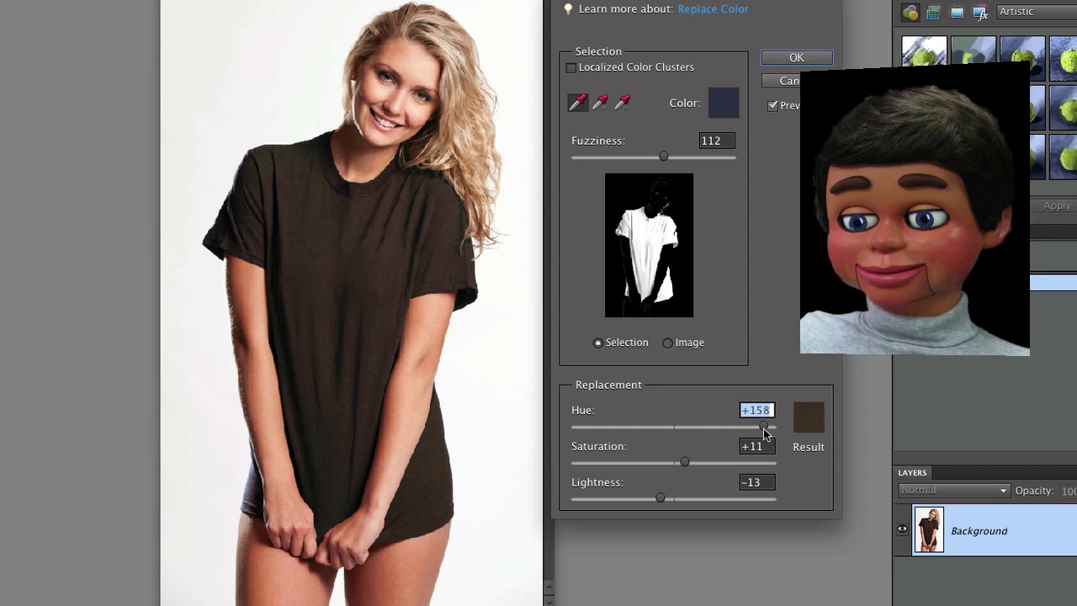
Step: Set Hue +89 and Lightness +8 for a plum-purple shirt, and apply the replacement
left_click_drag(759, 427, 574, 442)
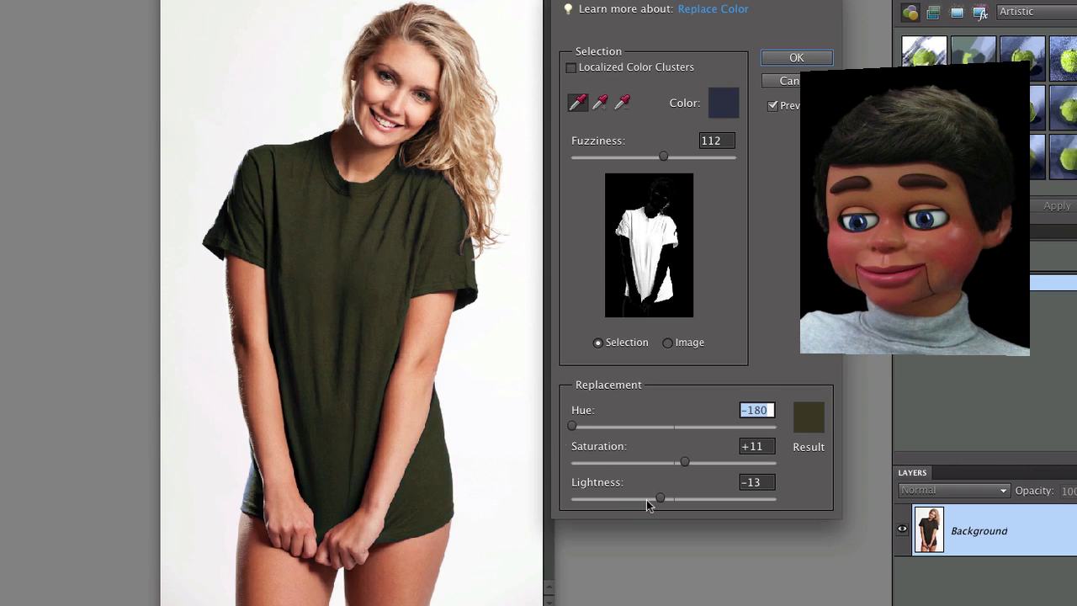
left_click_drag(658, 502, 682, 501)
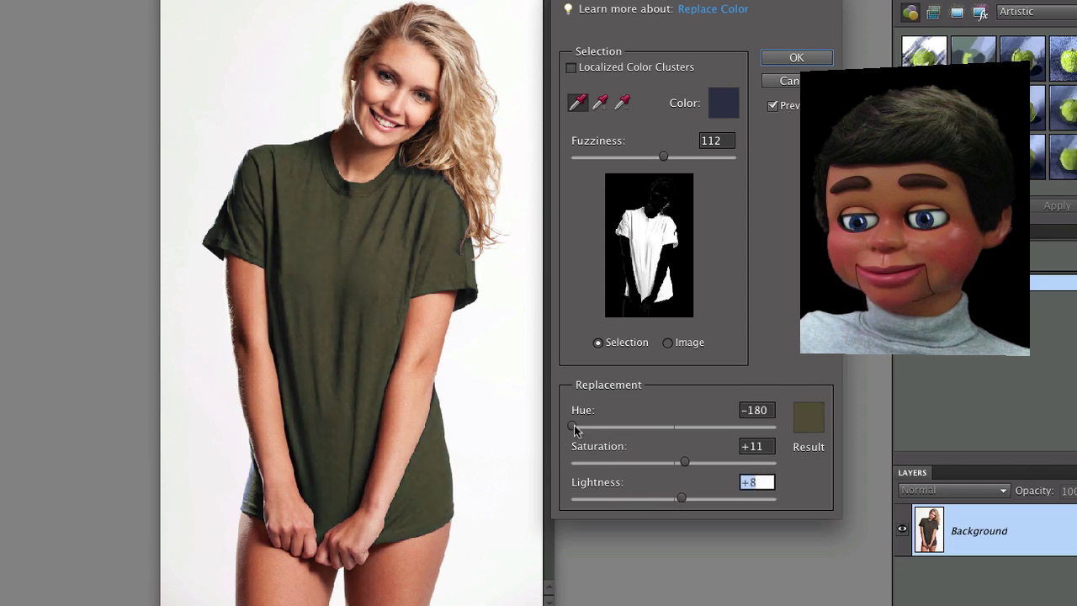
left_click_drag(574, 425, 709, 427)
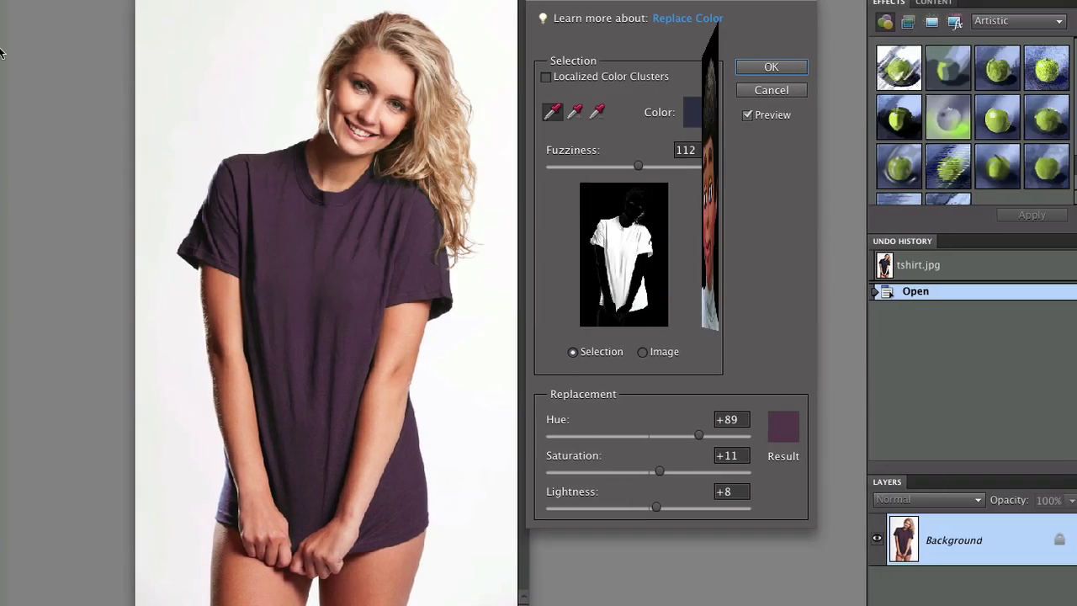
left_click(779, 71)
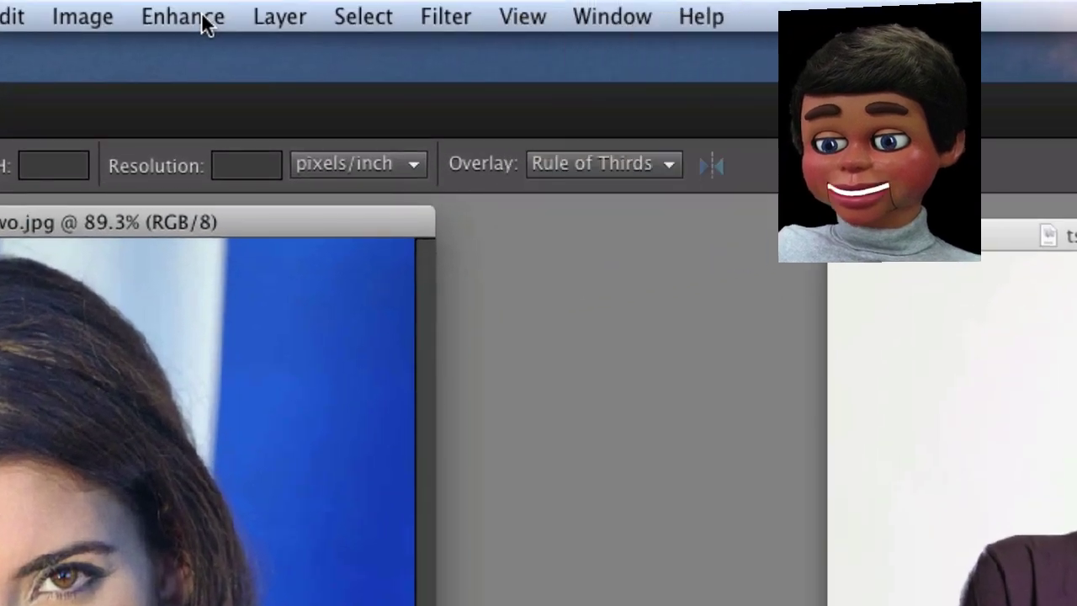
Step: Open Replace Color on the second photo and choose a purple result colour for the bikini
left_click(204, 18)
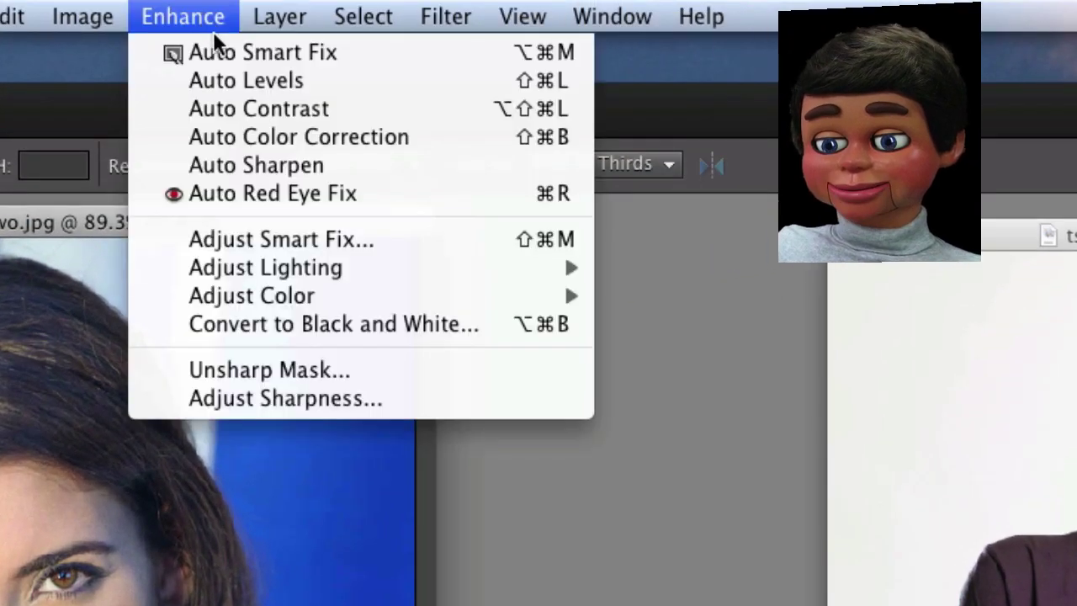
mouse_move(252, 288)
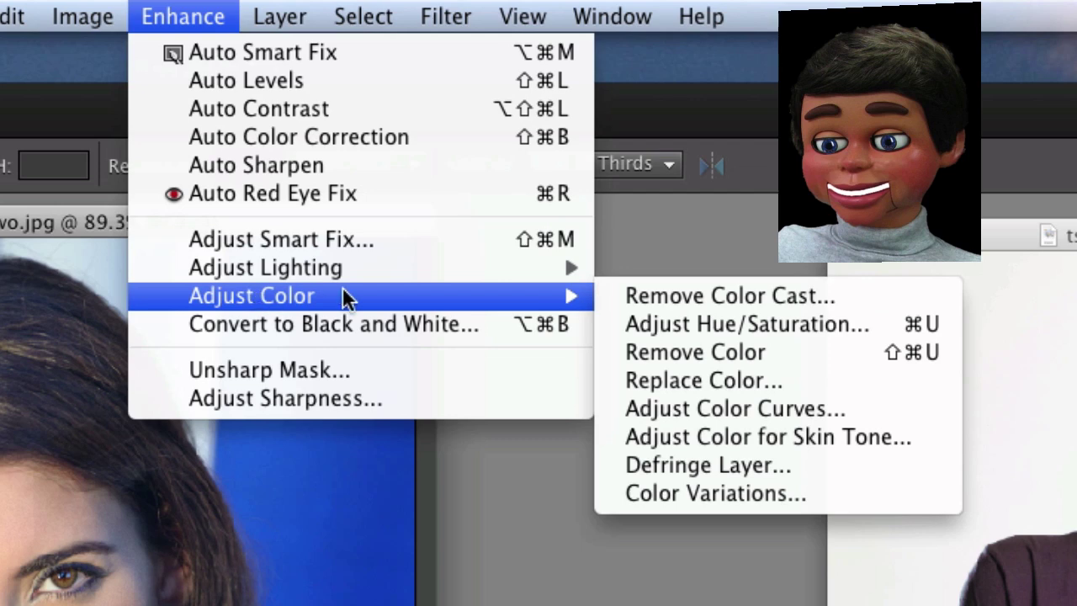
left_click(753, 380)
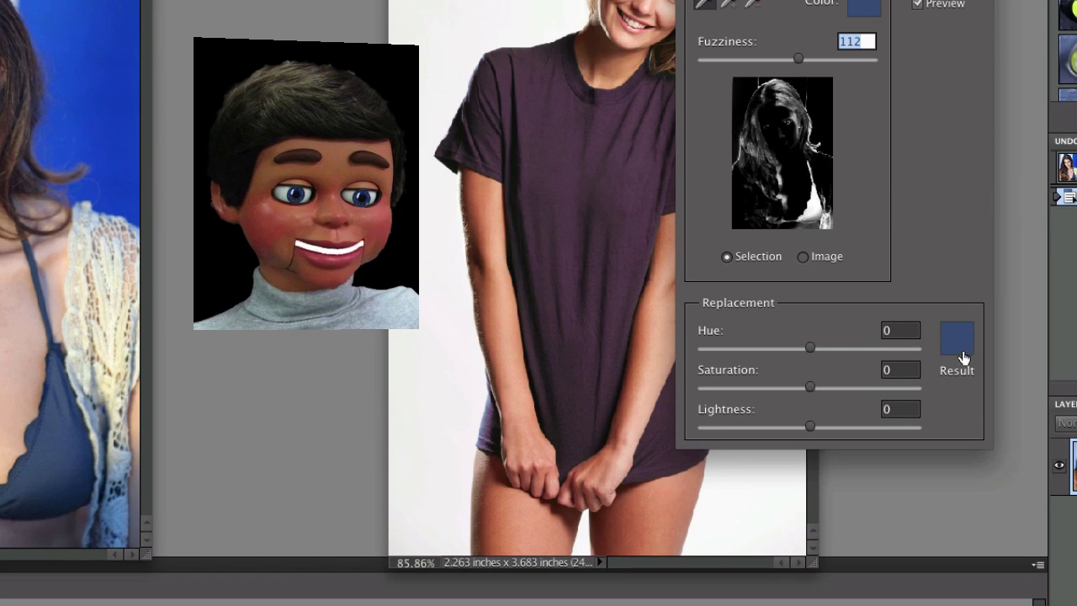
left_click(957, 339)
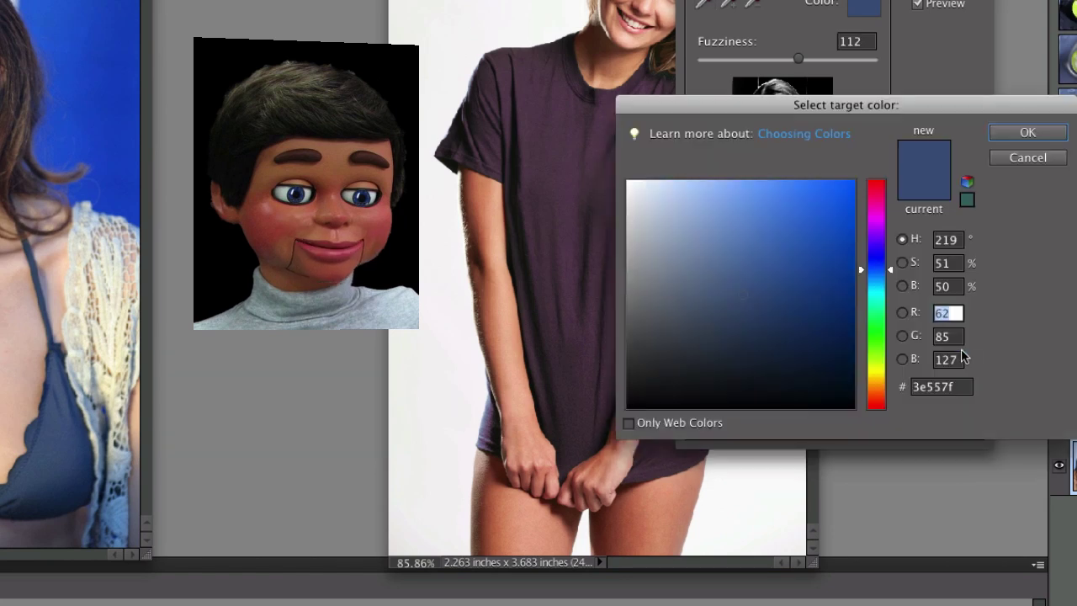
left_click(877, 217)
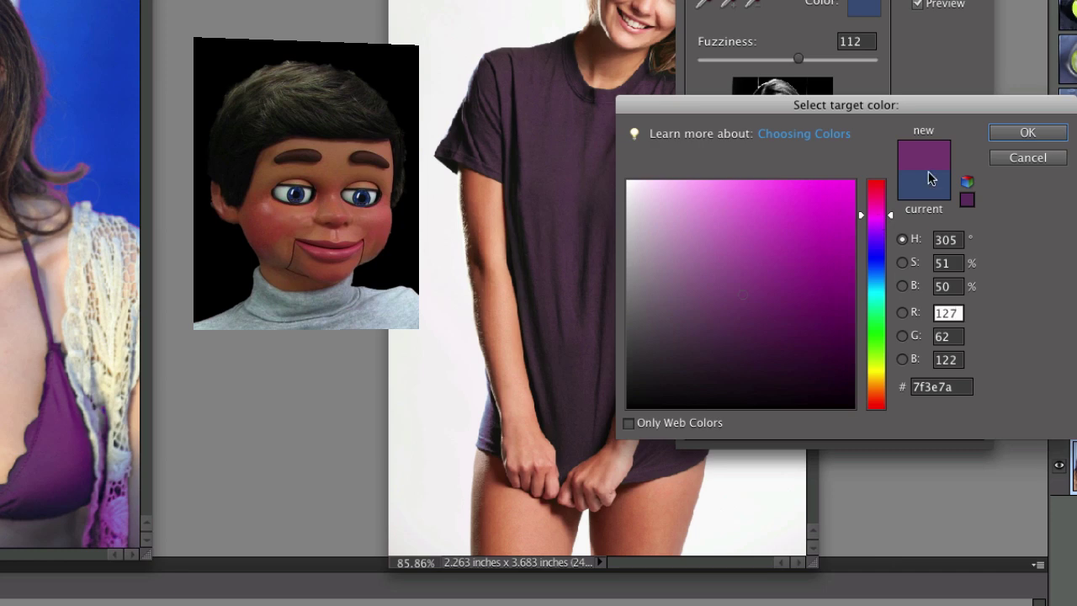
left_click(1019, 136)
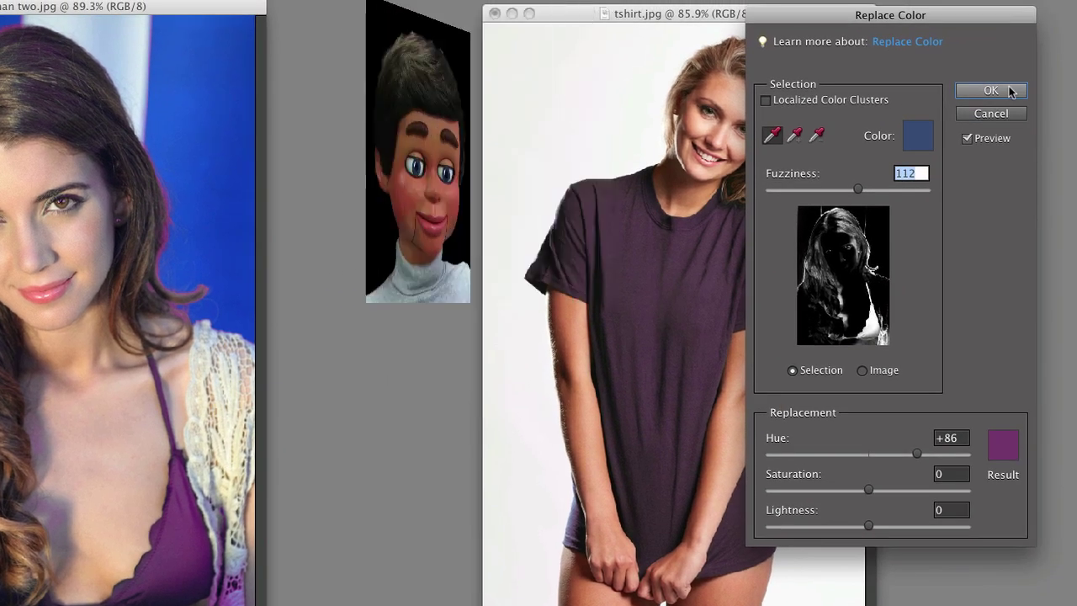
Step: Apply then undo the recolour, and duplicate the Background layer as Background copy
left_click(991, 91)
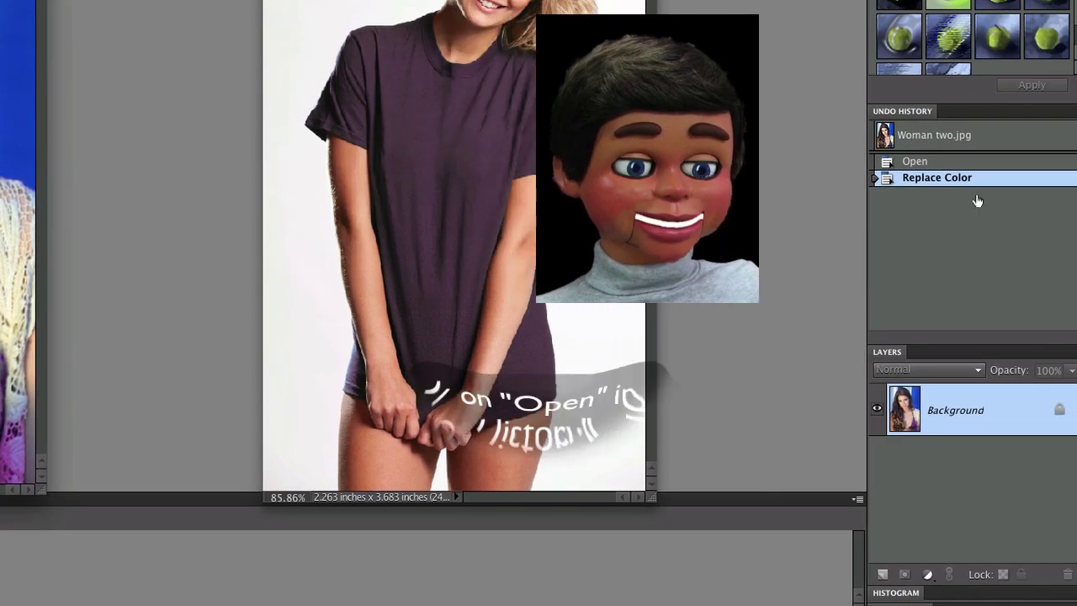
left_click(930, 163)
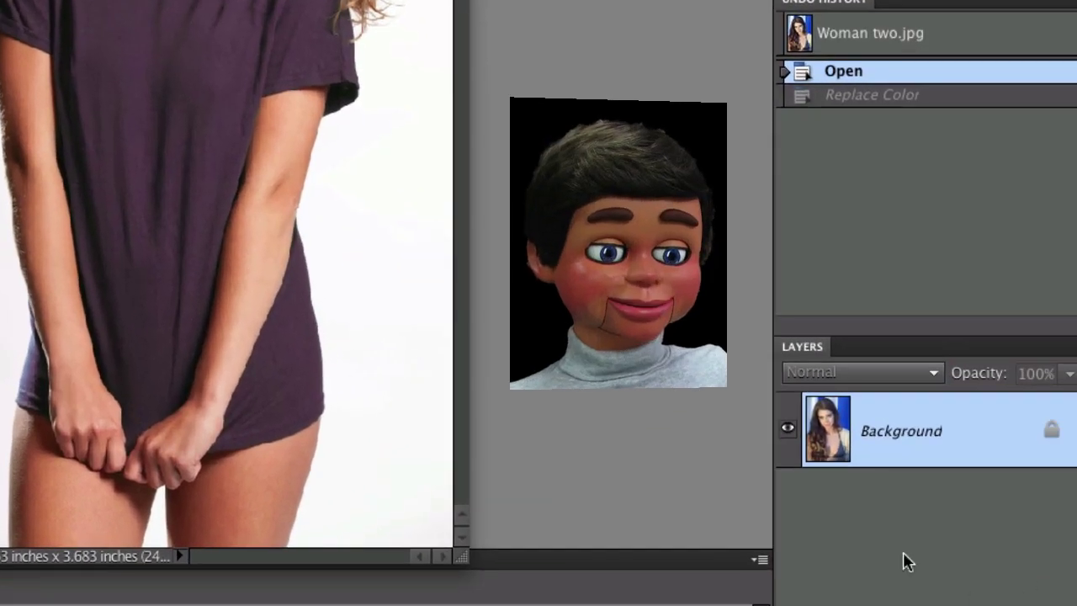
right_click(927, 452)
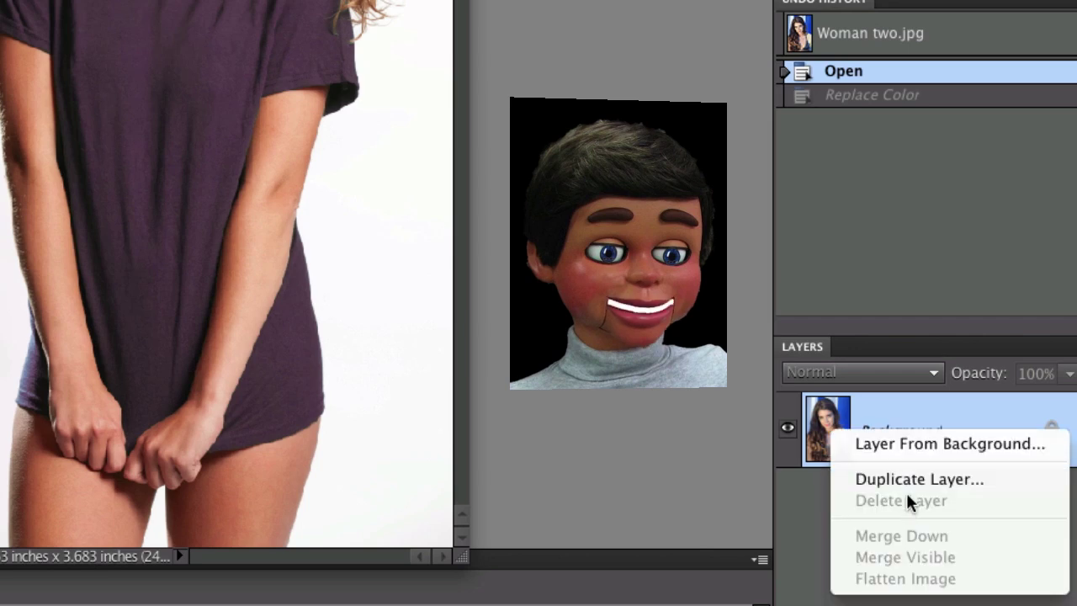
left_click(909, 480)
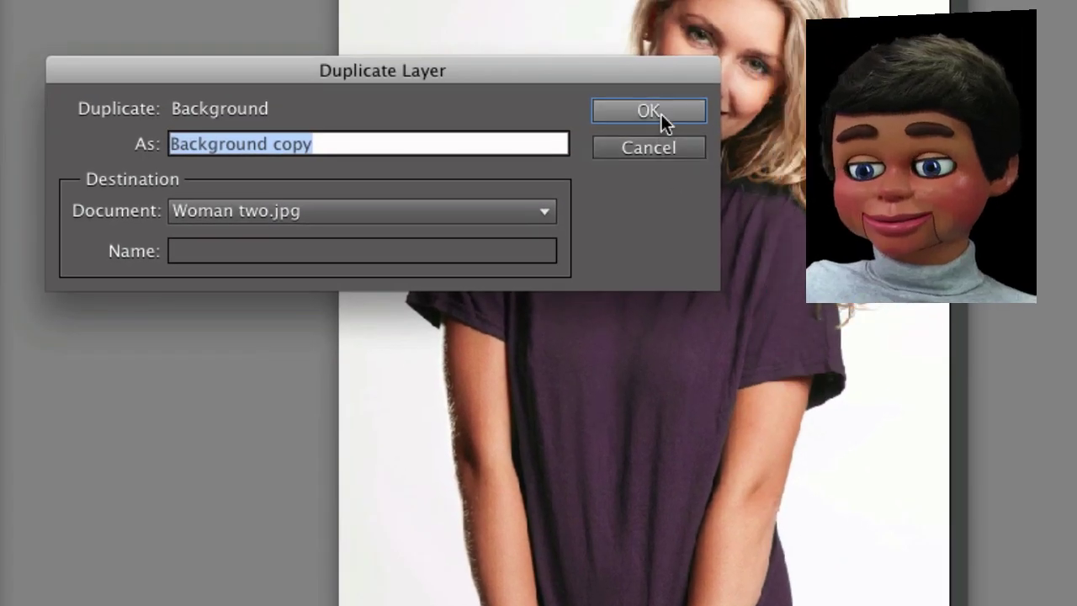
left_click(510, 31)
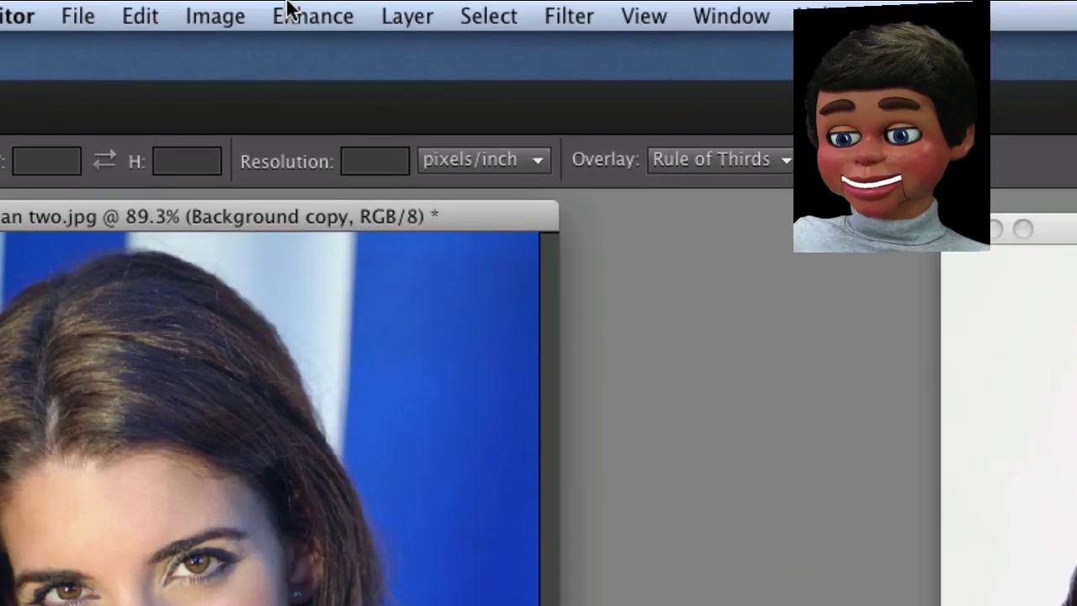
Step: Open Replace Color and set the result colour to purple, H 302
left_click(294, 17)
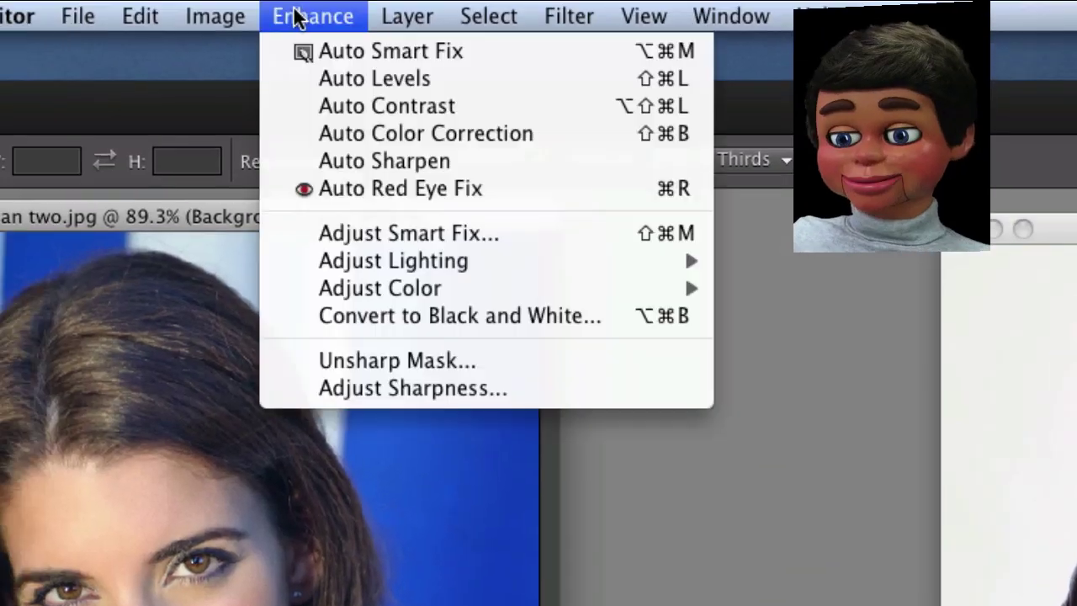
mouse_move(305, 291)
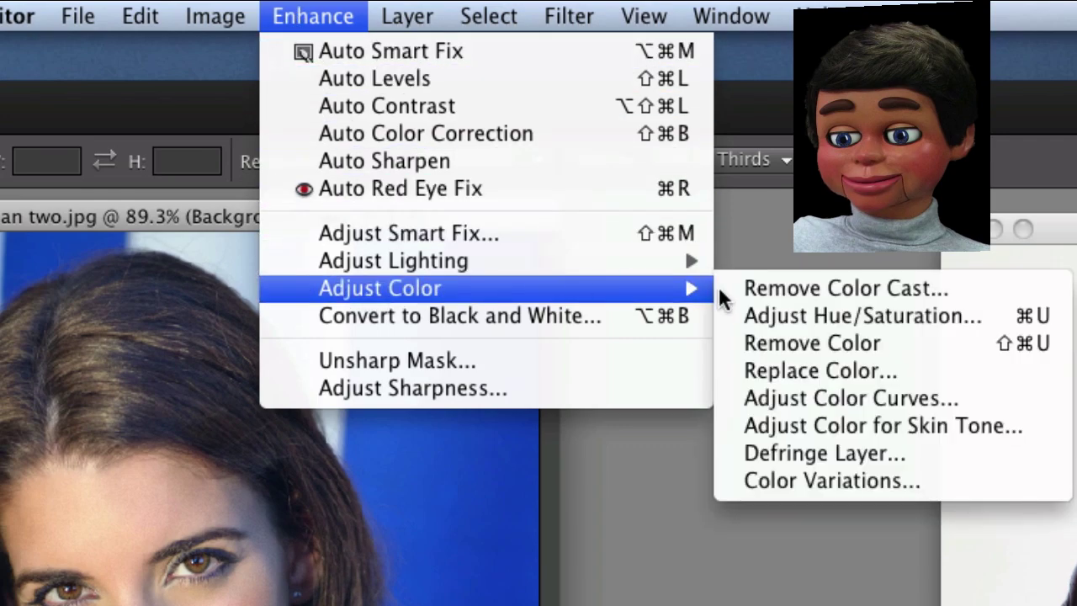
left_click(757, 355)
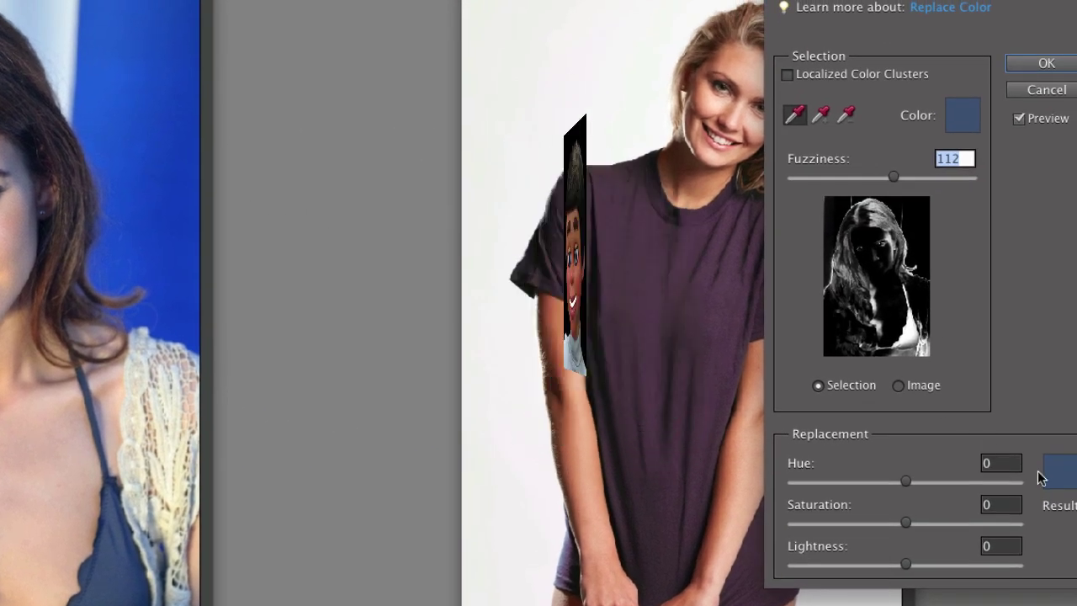
left_click(1038, 476)
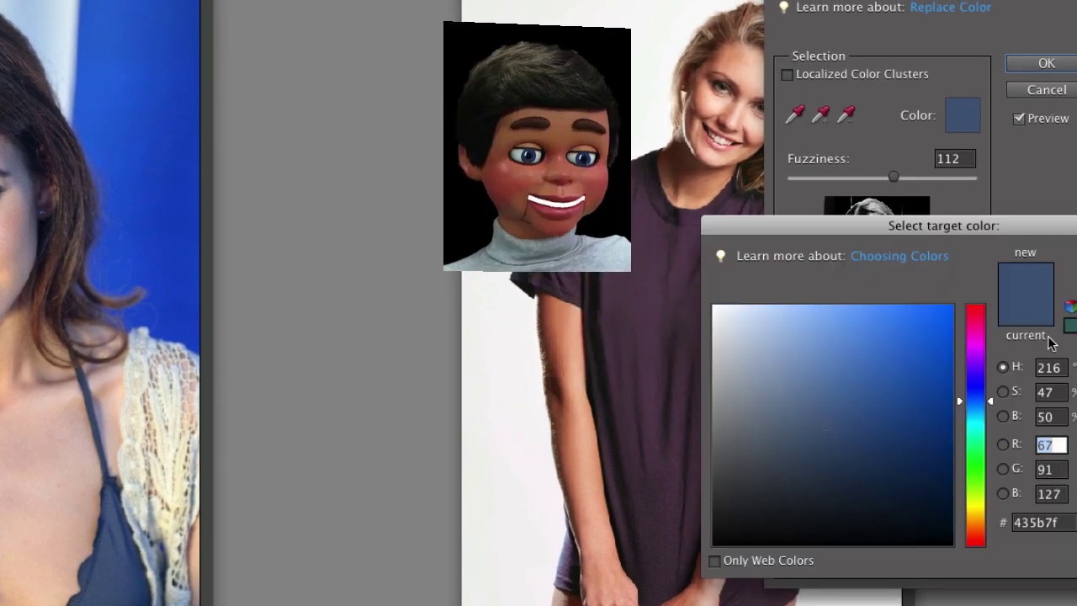
left_click(976, 503)
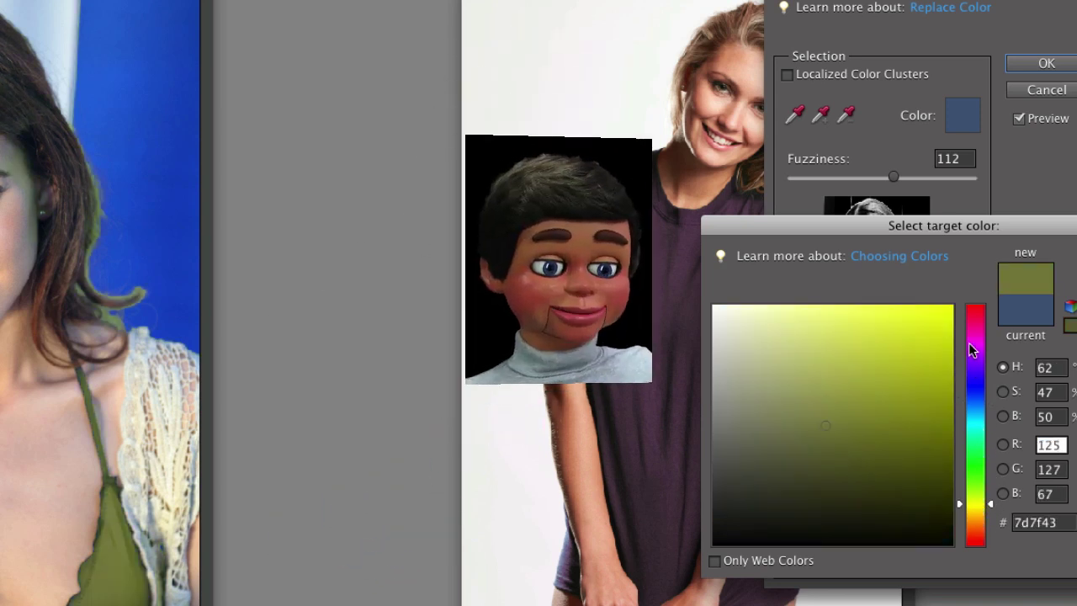
left_click(973, 345)
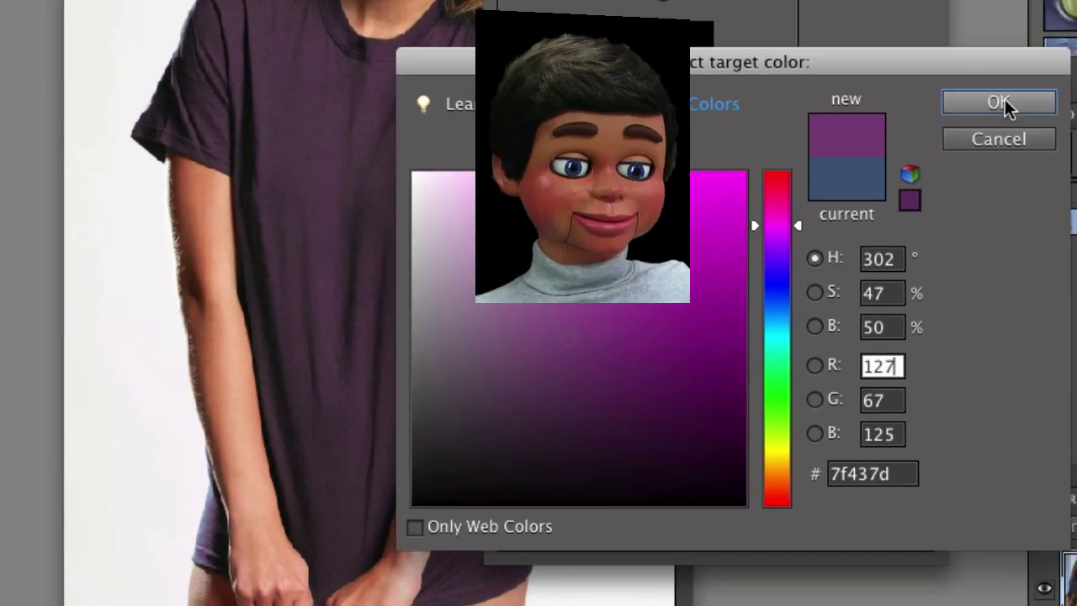
left_click(1001, 103)
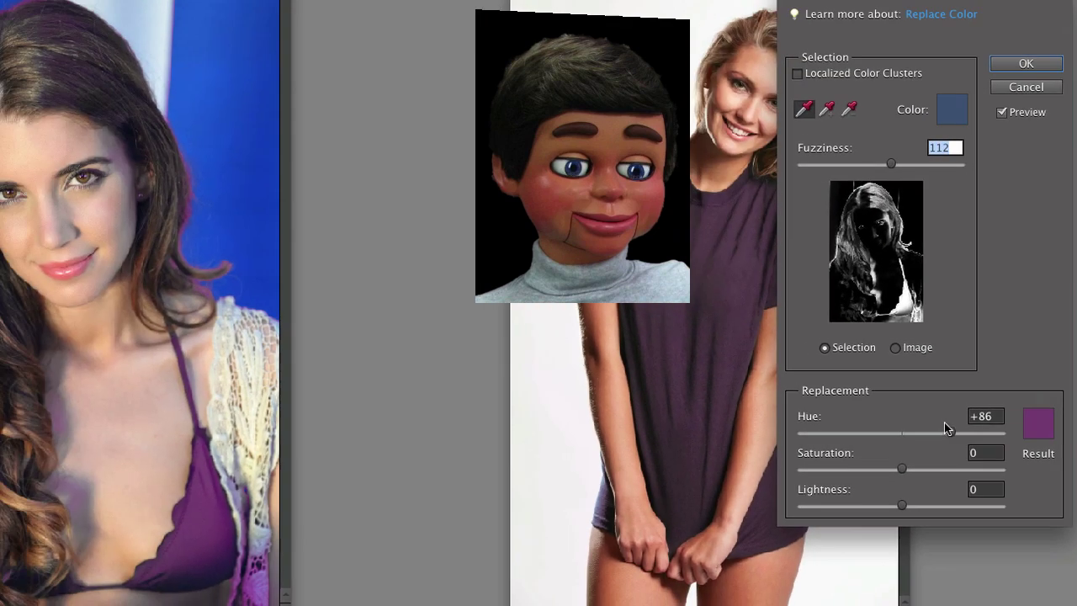
Step: Adjust to Hue +115, Saturation +20, Lightness -8 and apply the plum bikini recolour
left_click_drag(952, 434, 968, 434)
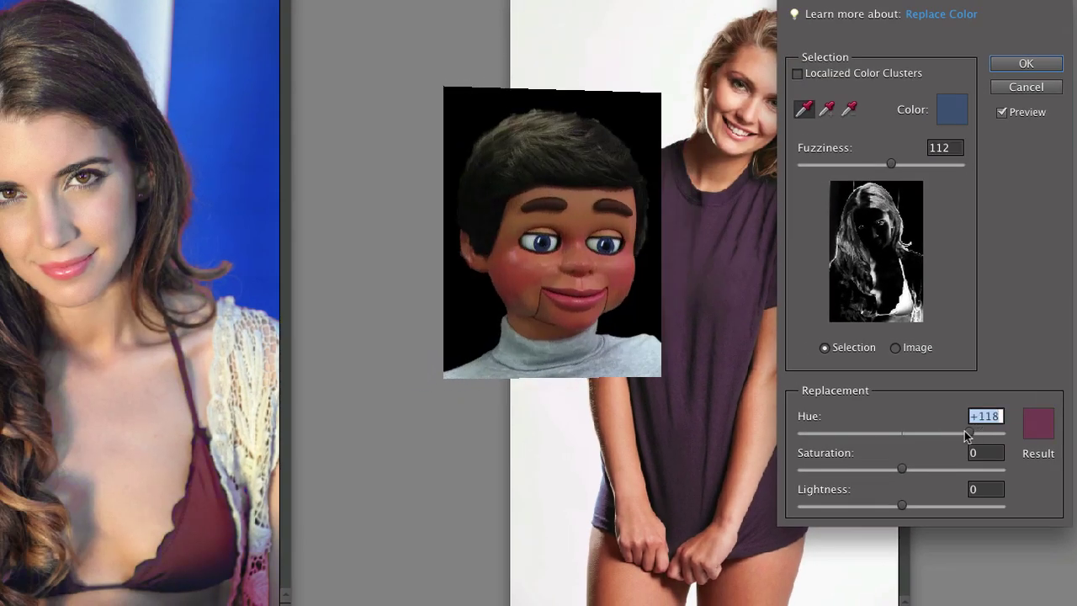
left_click_drag(897, 438, 972, 444)
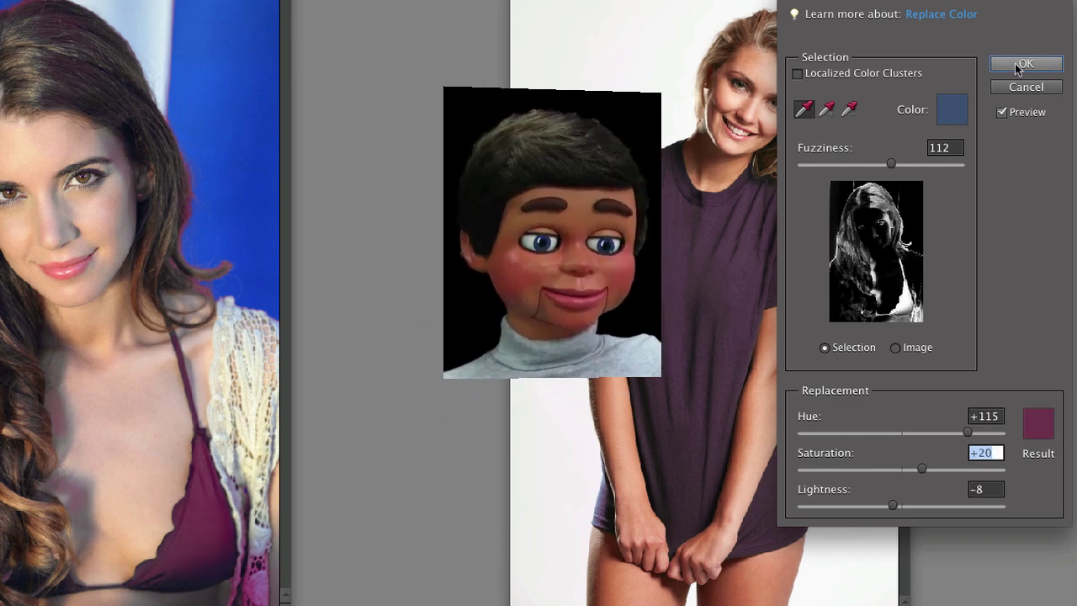
left_click(1015, 65)
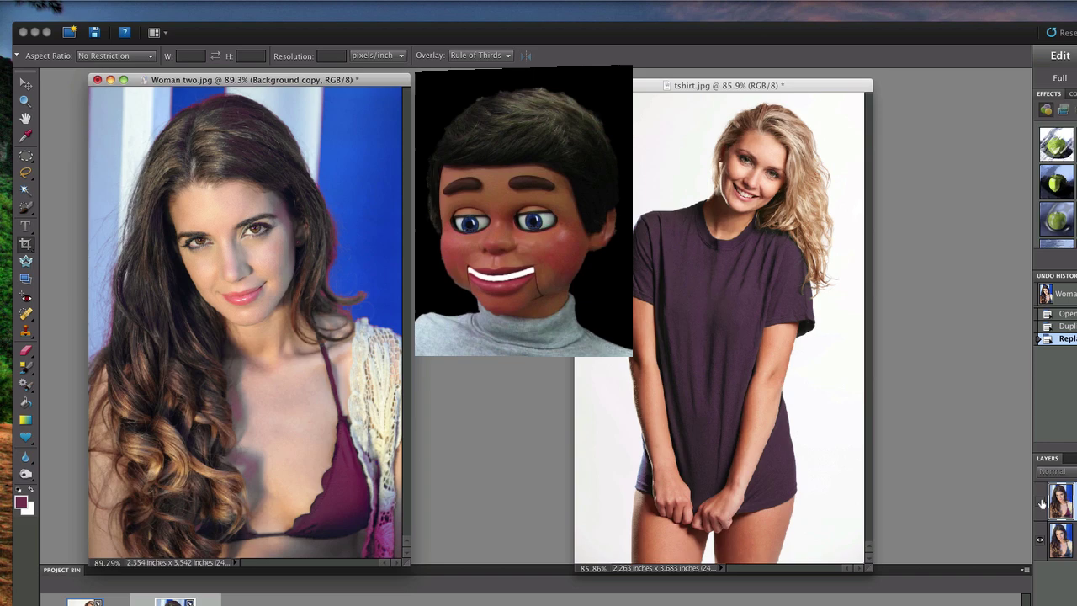
Step: Toggle the recoloured layer to compare, choose a smaller Eraser brush, and activate tshirt.jpg
left_click(1041, 502)
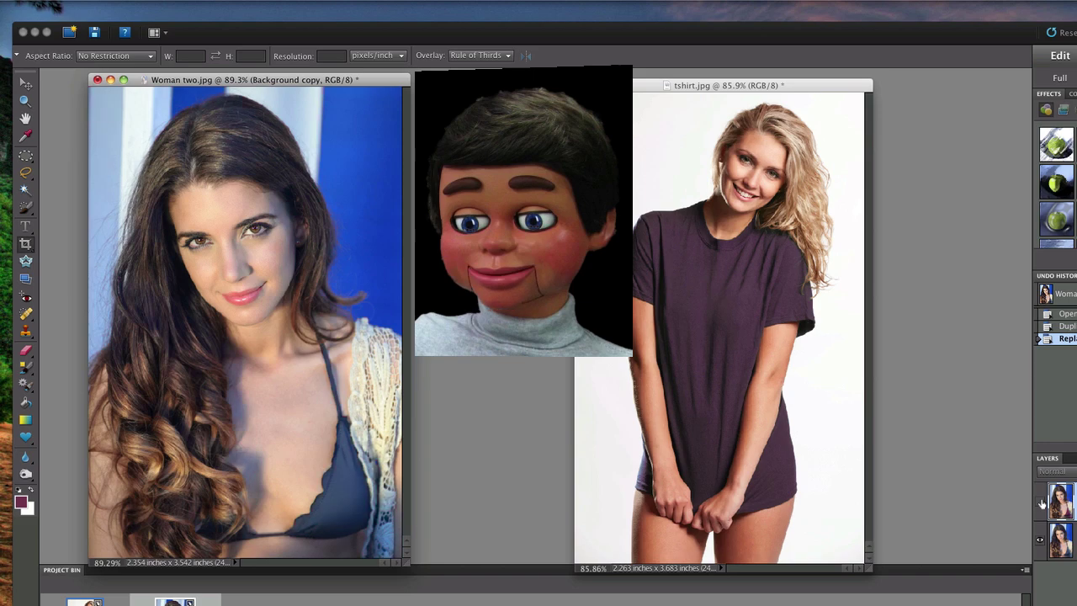
left_click(1041, 502)
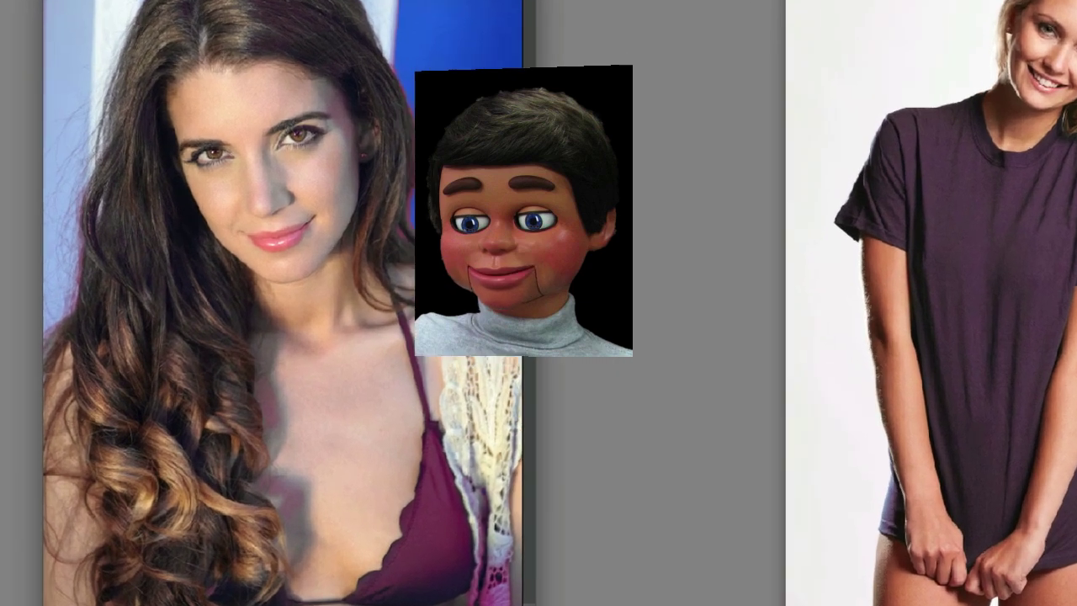
left_click(25, 349)
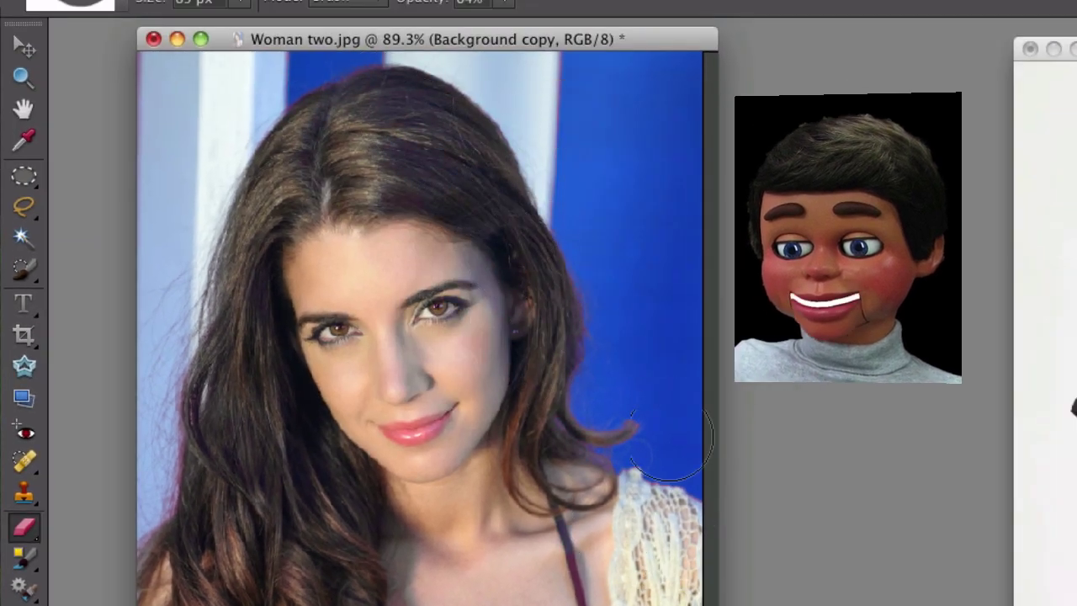
key("bracketleft")
key("bracketleft")
key("bracketleft")
key("bracketleft")
key("bracketleft")
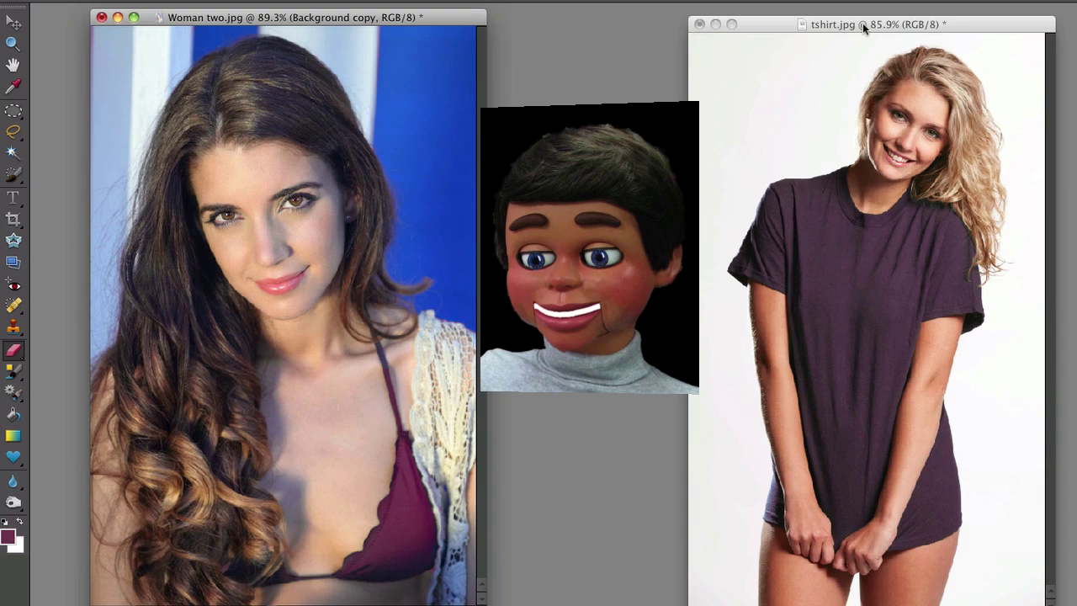
left_click(862, 23)
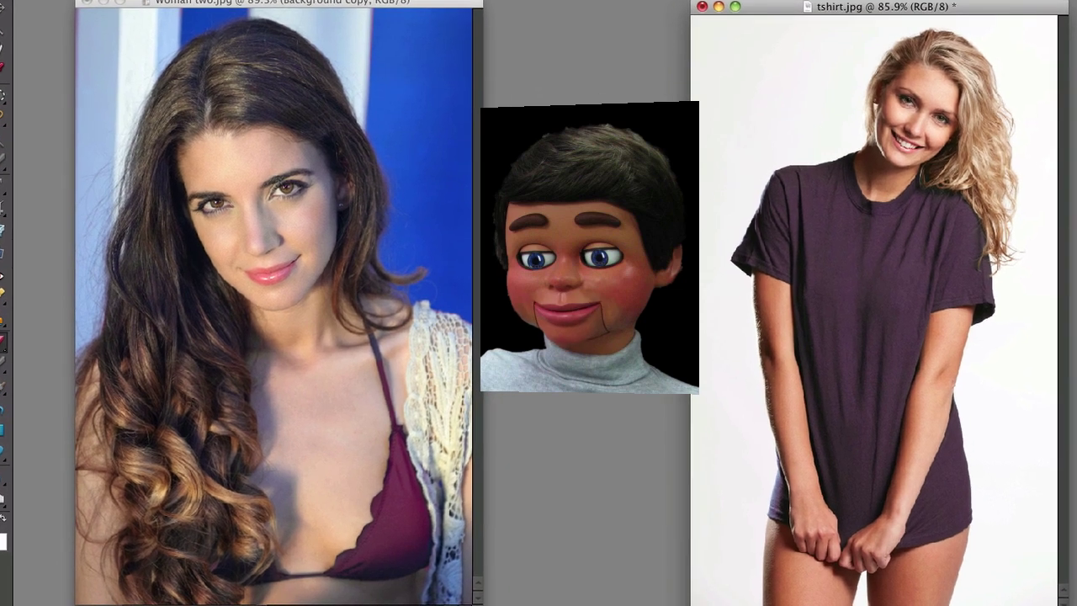